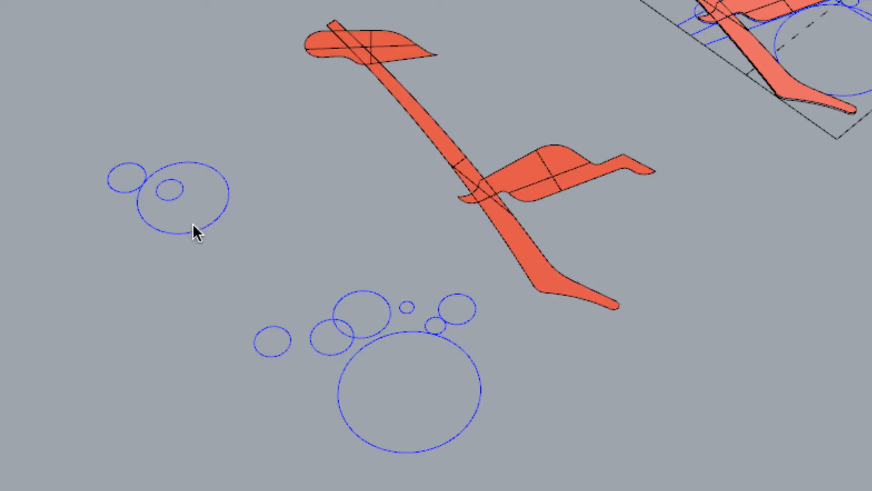
Extrude all the copied circles beside the red figure 1 inch to one side as solids, keeping the input curves
{"action": "key", "text": "ctrl+a"}
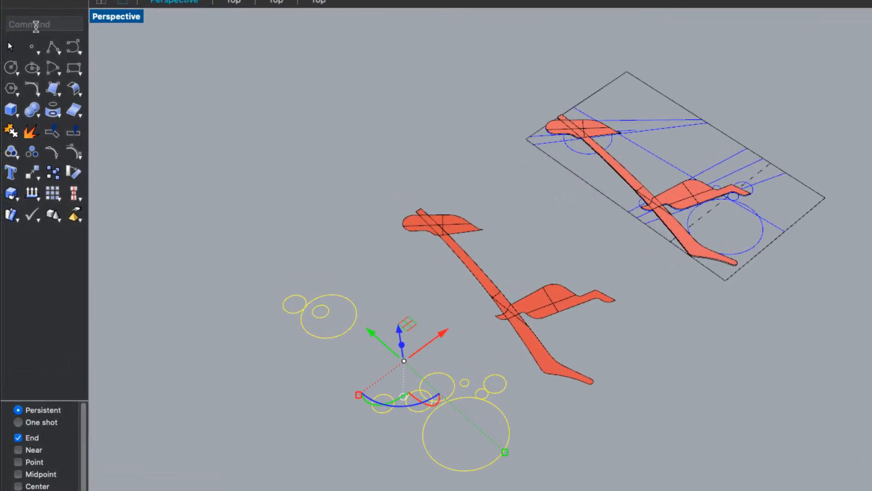
{"action": "type", "text": "ExtrudeCrv"}
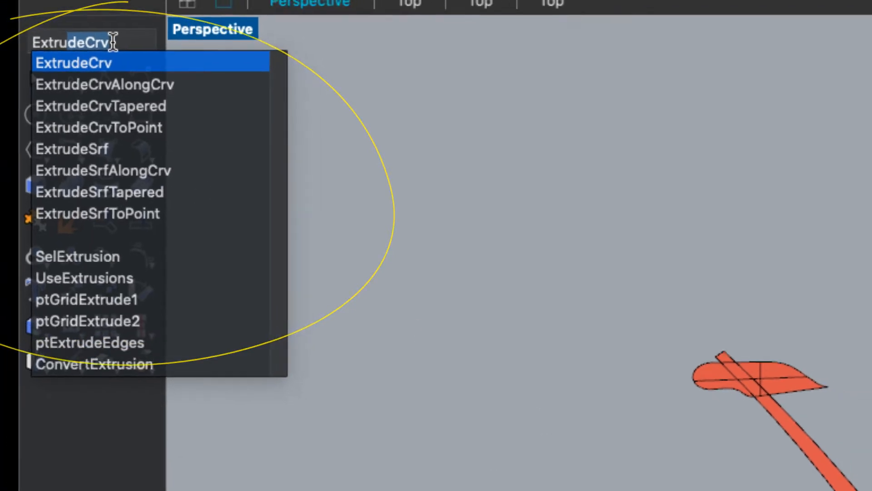
{"action": "key", "text": "Return"}
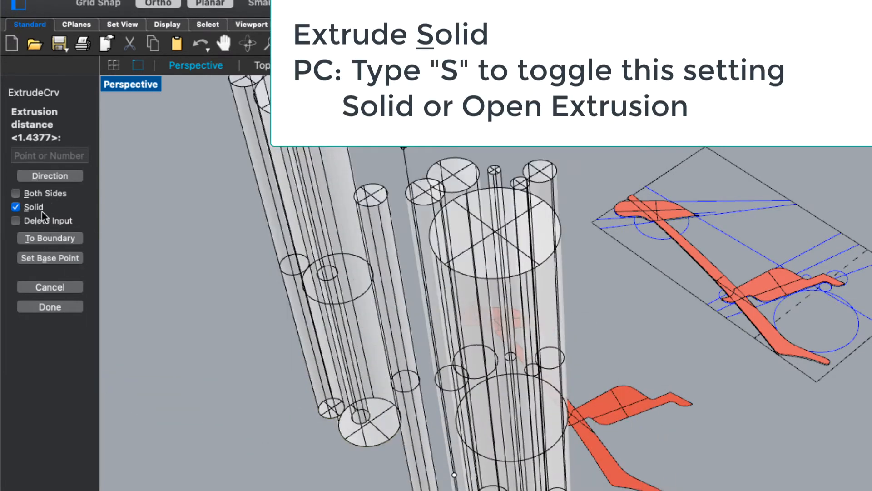
{"action": "left_click", "coordinate": [16, 207]}
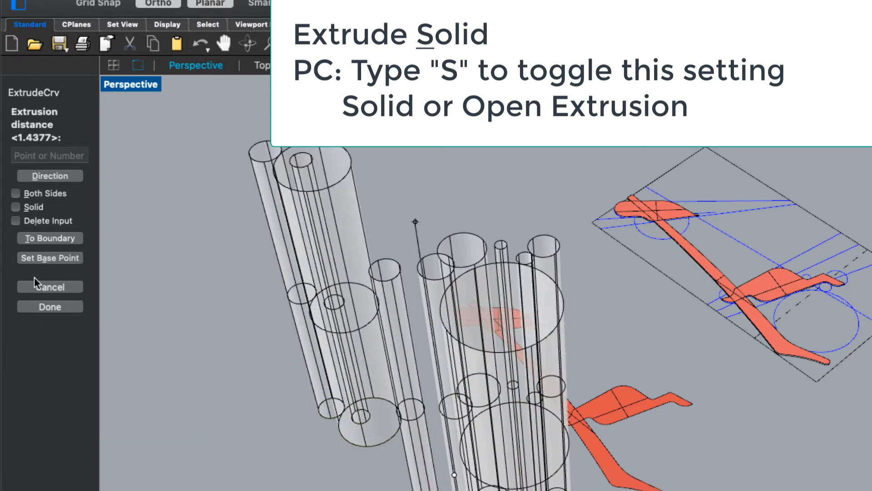
{"action": "left_click", "coordinate": [17, 209]}
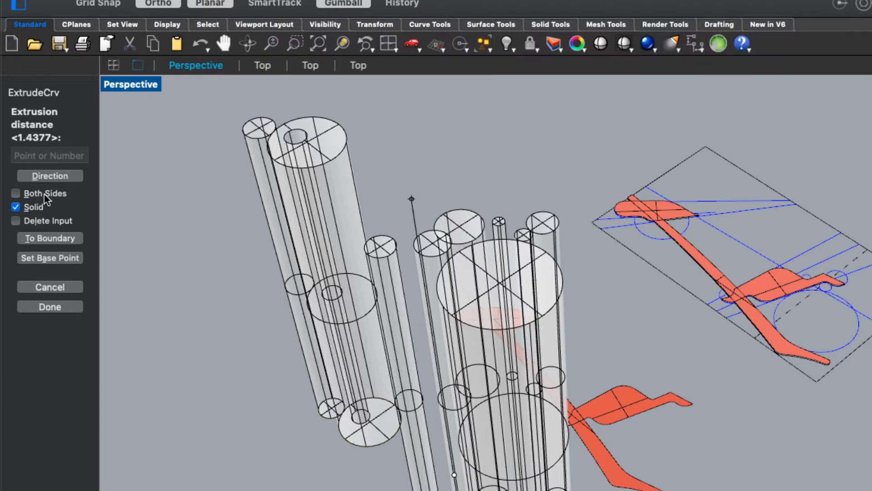
{"action": "left_click", "coordinate": [46, 193]}
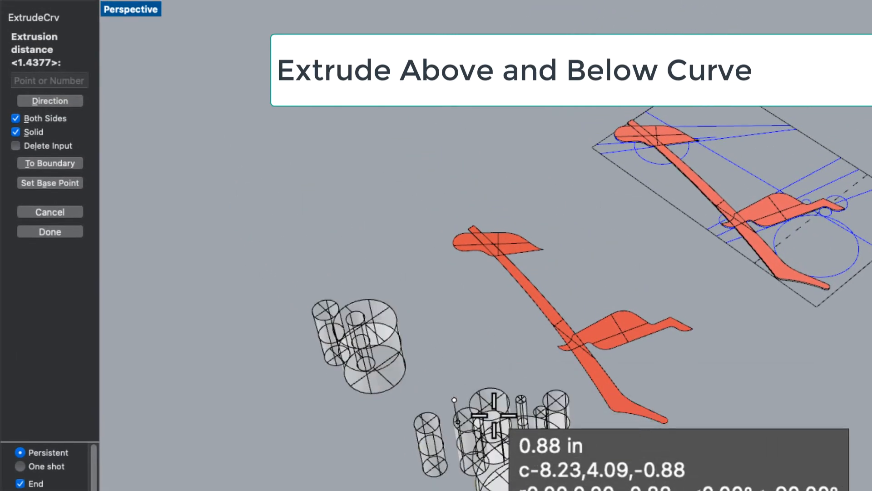
{"action": "left_click", "coordinate": [17, 119]}
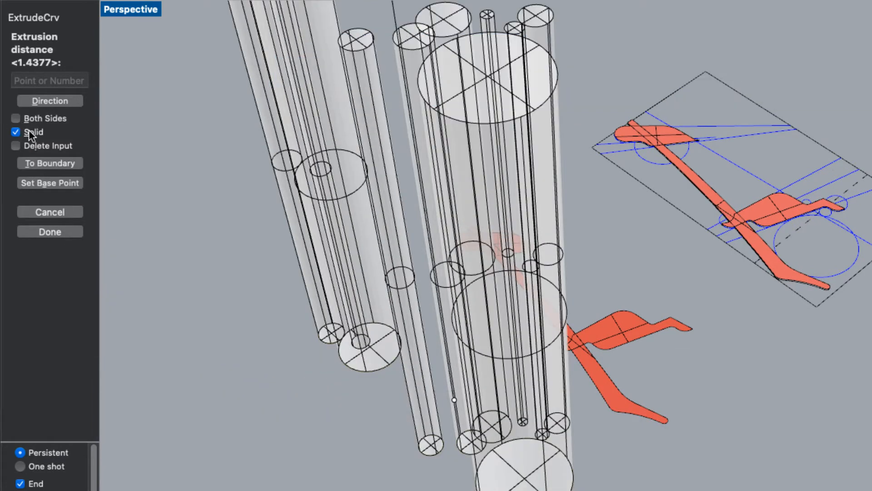
{"action": "left_click", "coordinate": [38, 80]}
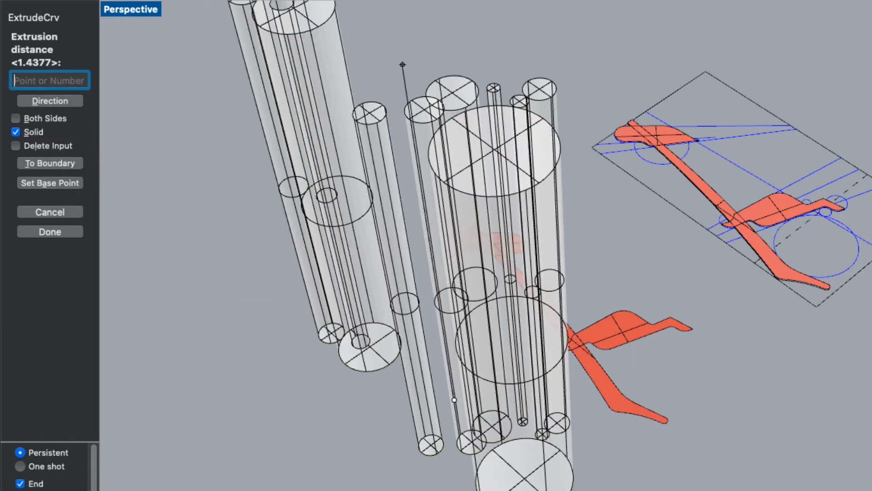
{"action": "type", "text": "1"}
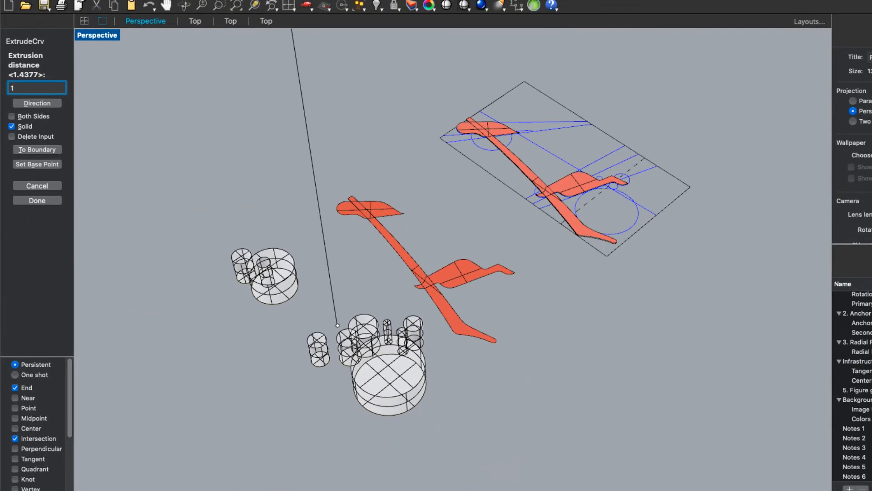
{"action": "key", "text": "Return"}
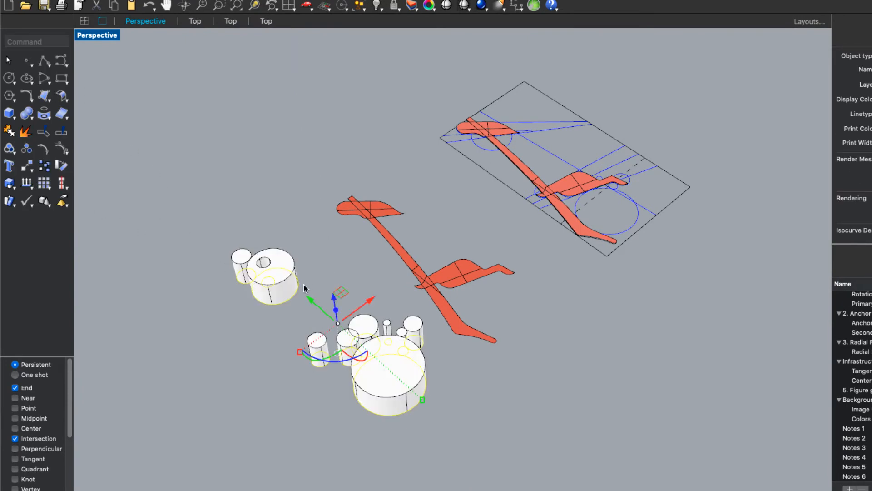
Examine the extruded cylinders by selecting several of them individually, including the large one and the one with the hole
{"action": "right_click_drag", "start_coordinate": [270, 351], "coordinate": [280, 286]}
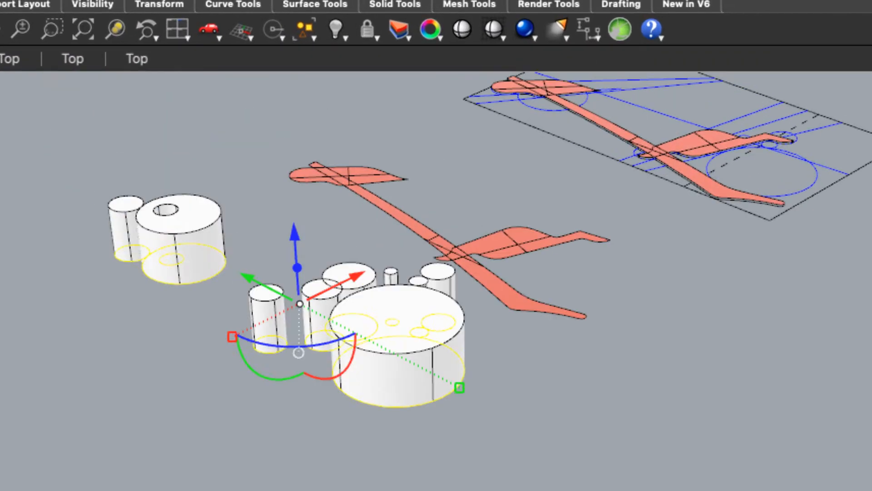
{"action": "left_click", "coordinate": [438, 412]}
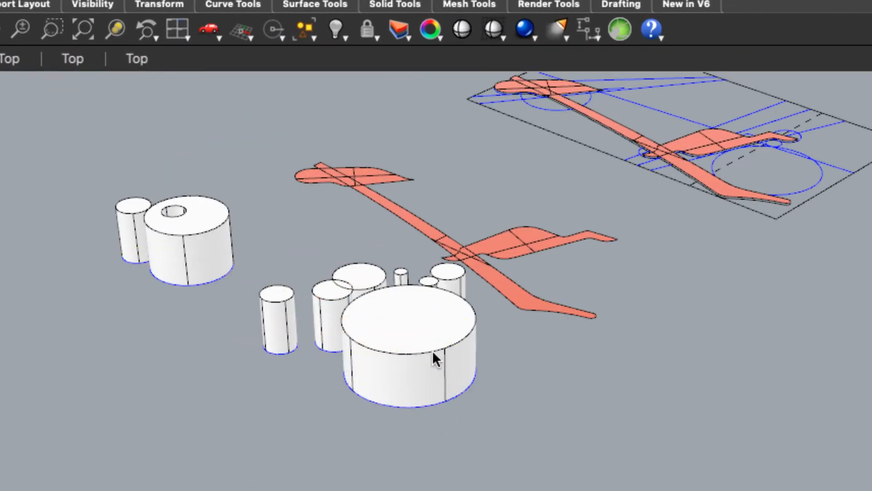
{"action": "left_click", "coordinate": [432, 351]}
{"action": "left_click", "coordinate": [354, 270]}
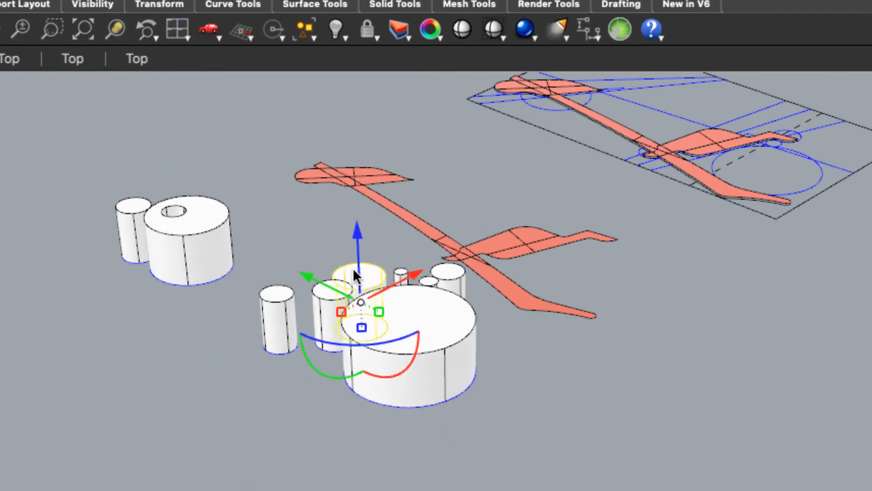
{"action": "left_click", "coordinate": [197, 234]}
{"action": "left_click", "coordinate": [130, 212]}
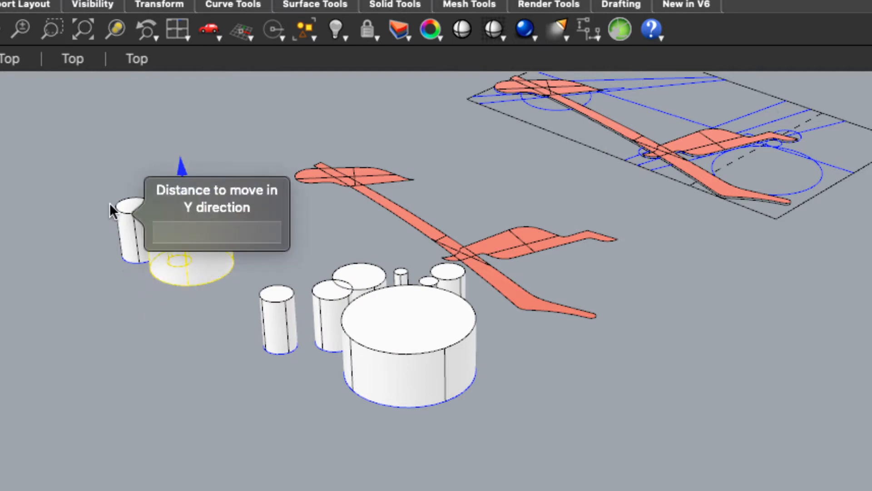
{"action": "left_click", "coordinate": [124, 205]}
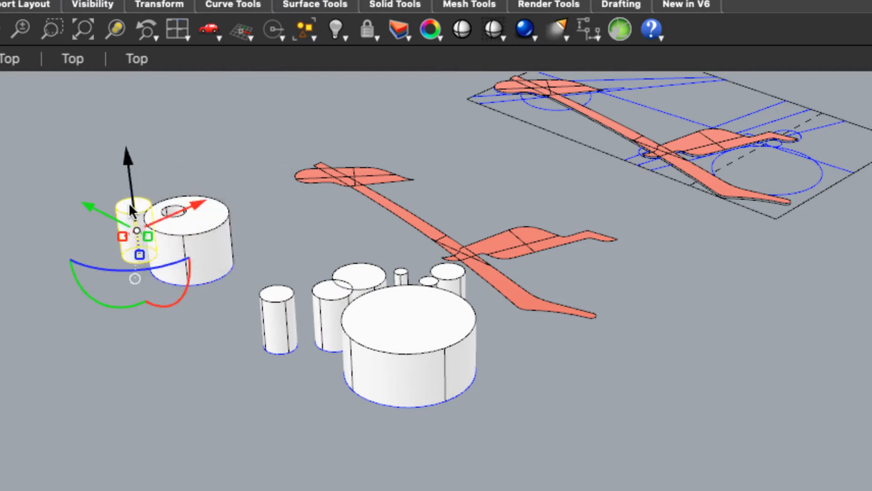
{"action": "left_click", "coordinate": [405, 272]}
{"action": "left_click", "coordinate": [442, 277]}
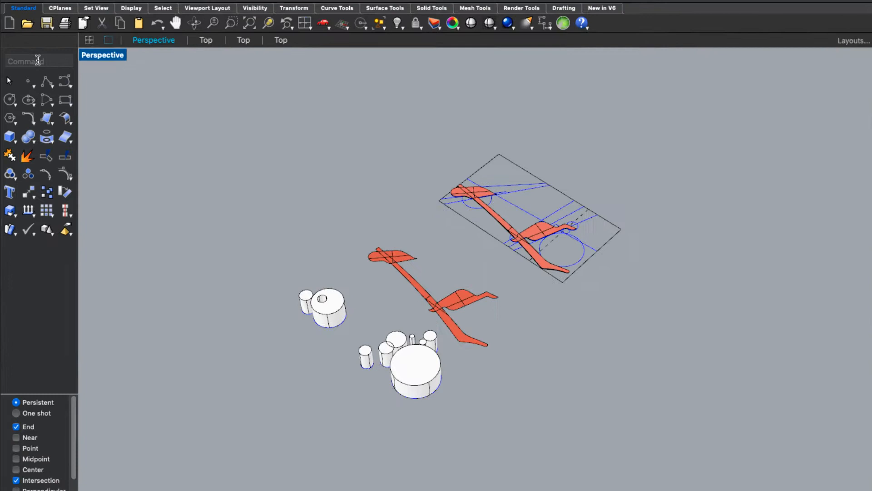
Extrude the red figure surfaces beside the cylinders 0.75 inch as solids with ExtrudeSrf
{"action": "type", "text": "ExtrudeCrv"}
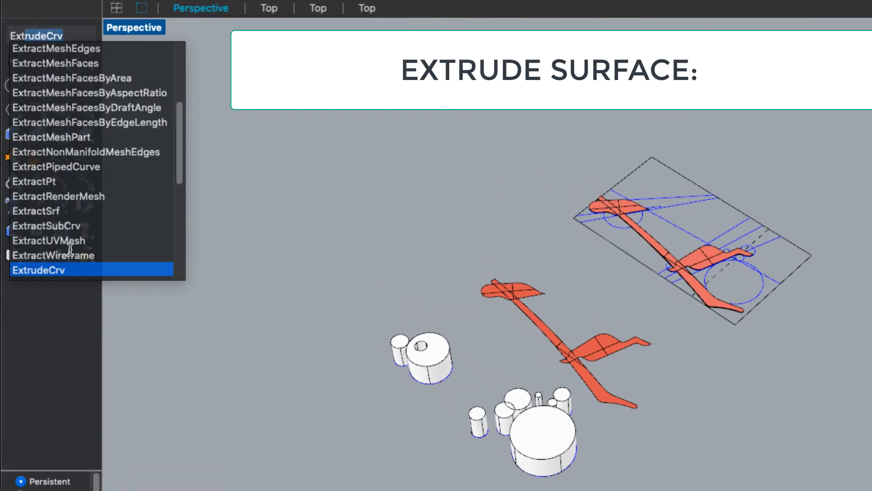
{"action": "scroll", "coordinate": [68, 250], "scroll_direction": "down", "scroll_amount": 3}
{"action": "left_click", "coordinate": [58, 266]}
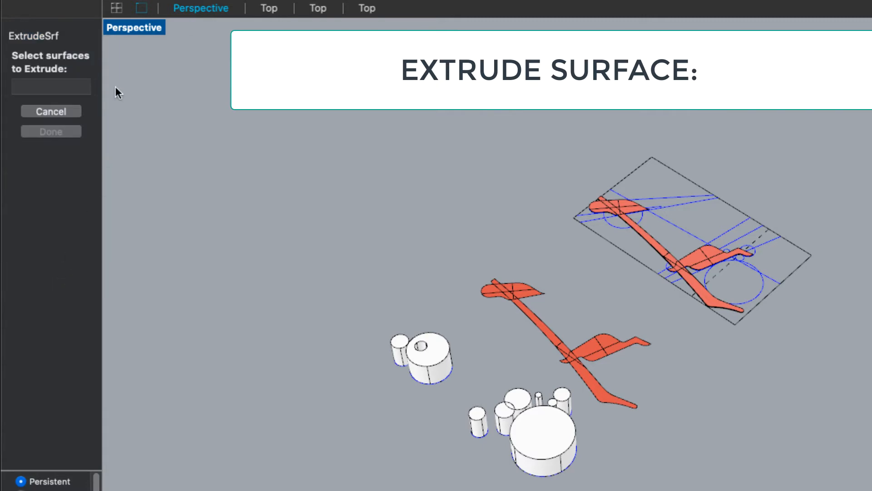
{"action": "left_click", "coordinate": [607, 352]}
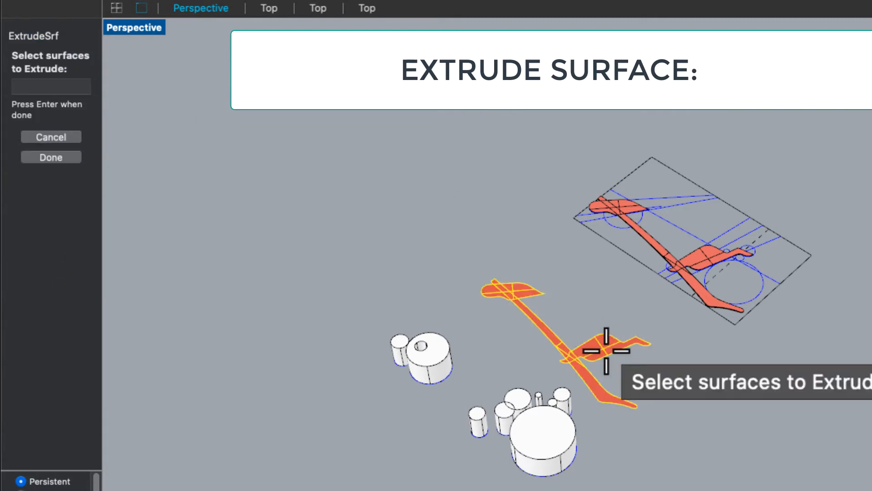
{"action": "key", "text": "Return"}
{"action": "left_click", "coordinate": [36, 99]}
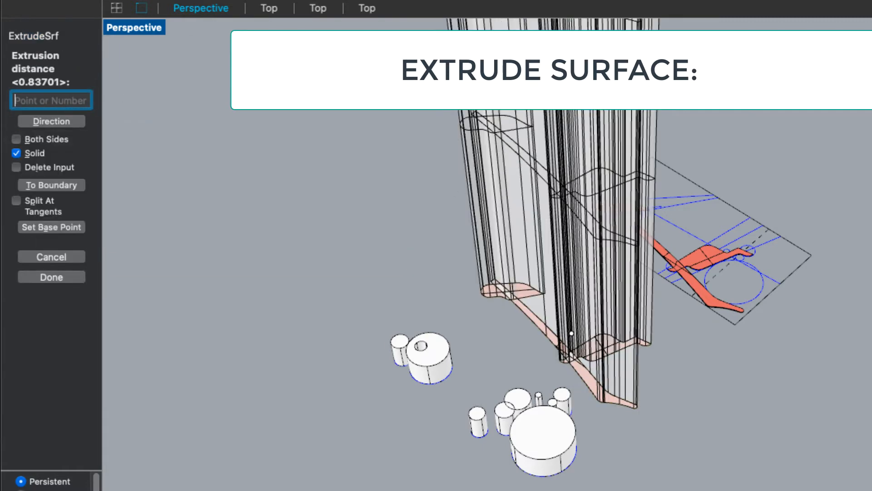
{"action": "type", "text": ".7"}
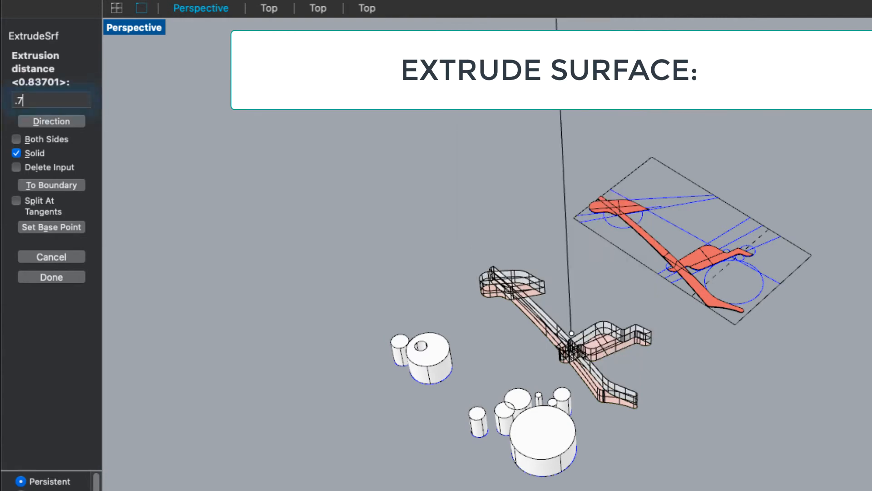
{"action": "type", "text": "5"}
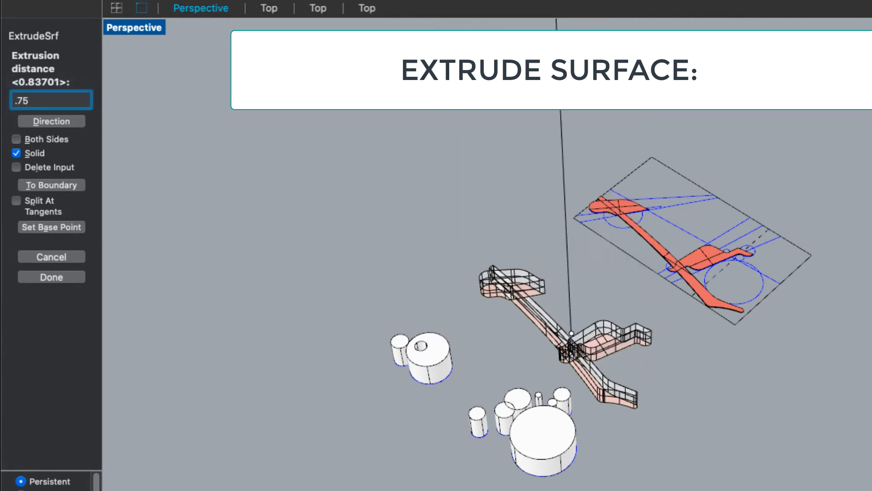
{"action": "key", "text": "Return"}
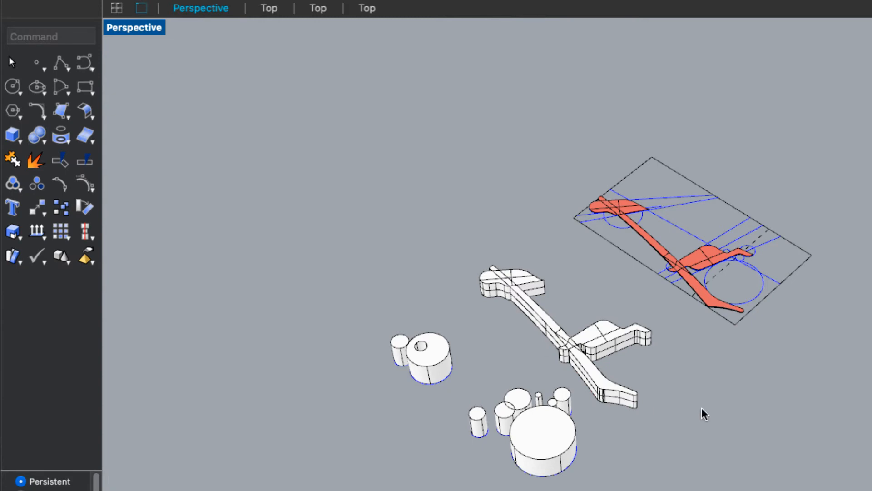
Compare the large extruded cylinder with the extruded wing-shaped figure by selecting each in turn
{"action": "mouse_move", "coordinate": [705, 453]}
{"action": "right_mouse_down"}
{"action": "mouse_move", "coordinate": [651, 395]}
{"action": "mouse_move", "coordinate": [692, 452]}
{"action": "right_mouse_up"}
{"action": "left_click", "coordinate": [538, 443]}
{"action": "scroll", "coordinate": [503, 409], "scroll_direction": "up", "scroll_amount": 2}
{"action": "scroll", "coordinate": [503, 409], "scroll_direction": "up", "scroll_amount": 2}
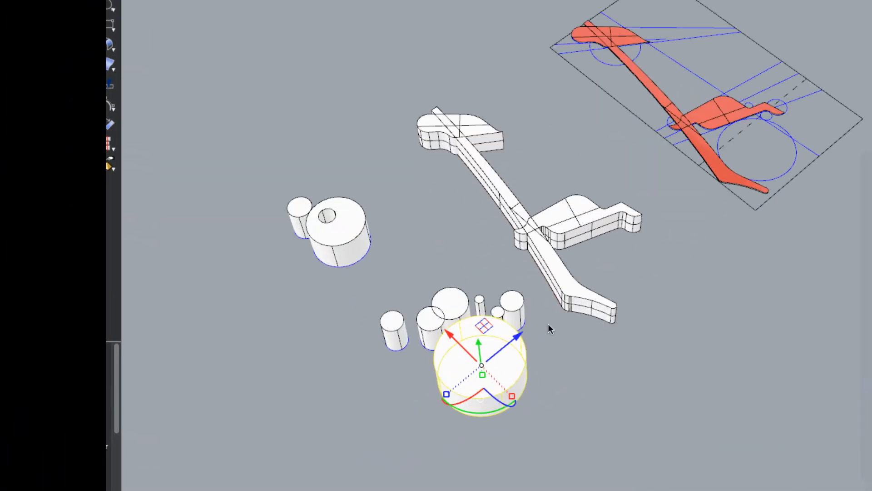
{"action": "left_click", "coordinate": [572, 224]}
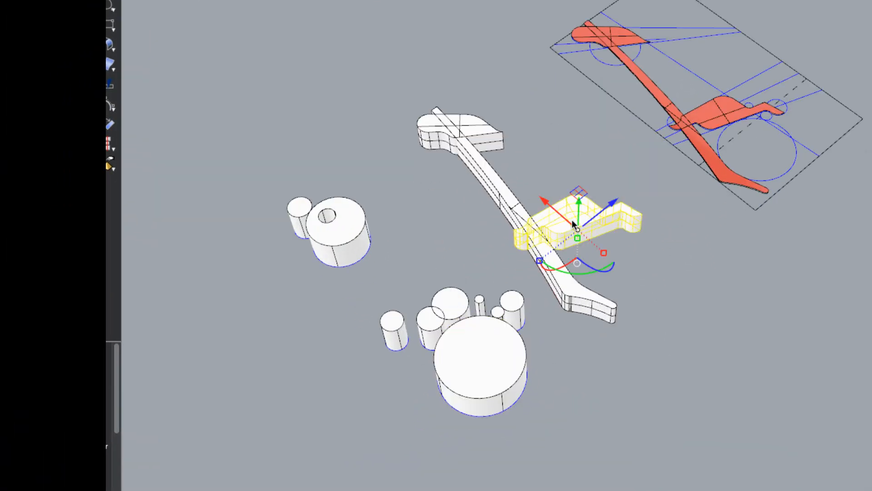
{"action": "scroll", "coordinate": [495, 221], "scroll_direction": "up", "scroll_amount": 3}
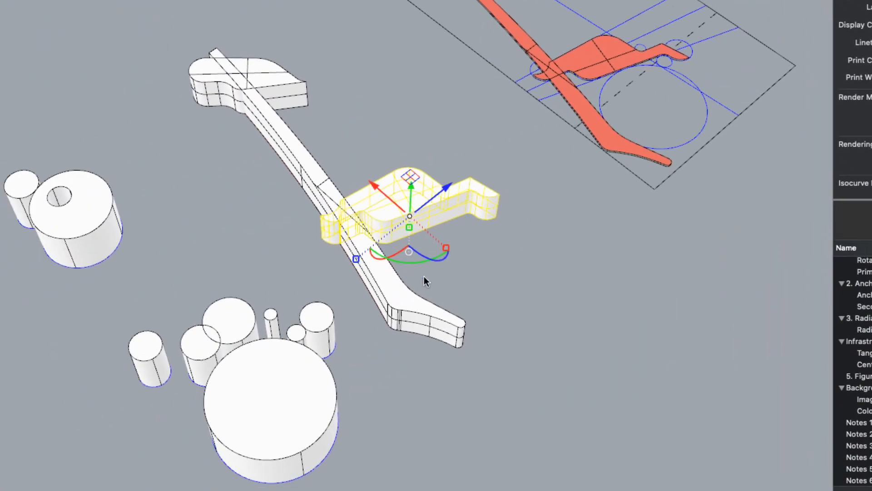
{"action": "left_click", "coordinate": [309, 371]}
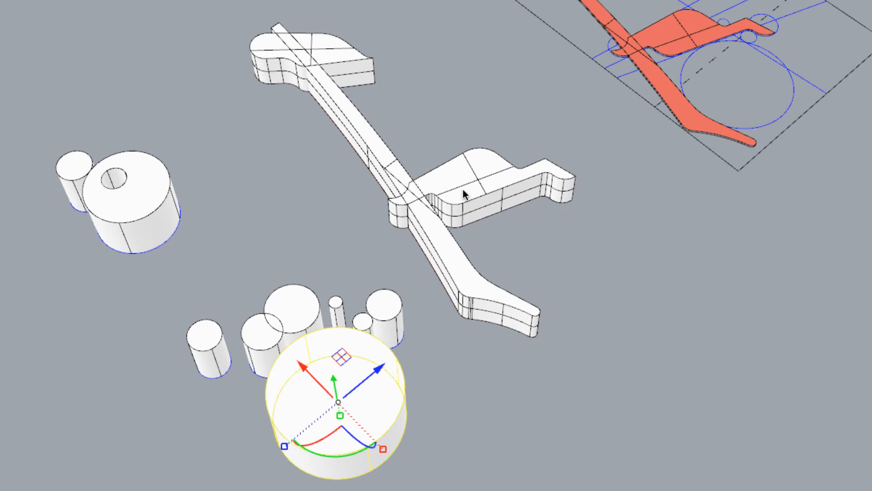
{"action": "left_click", "coordinate": [463, 191]}
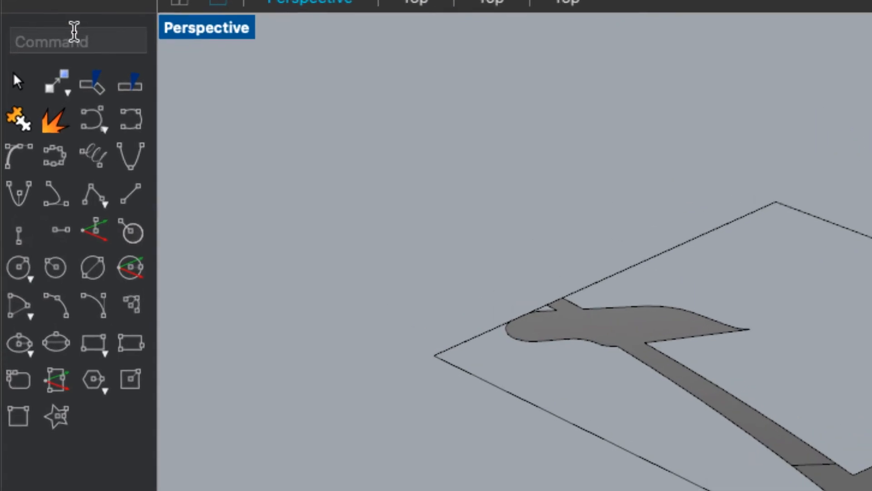
Extrude the grey figure-ground surfaces inside the rectangle 0.75 inch as solids with ExtrudeSrf
{"action": "left_click", "coordinate": [26, 79]}
{"action": "type", "text": "ExtrudeSrf"}
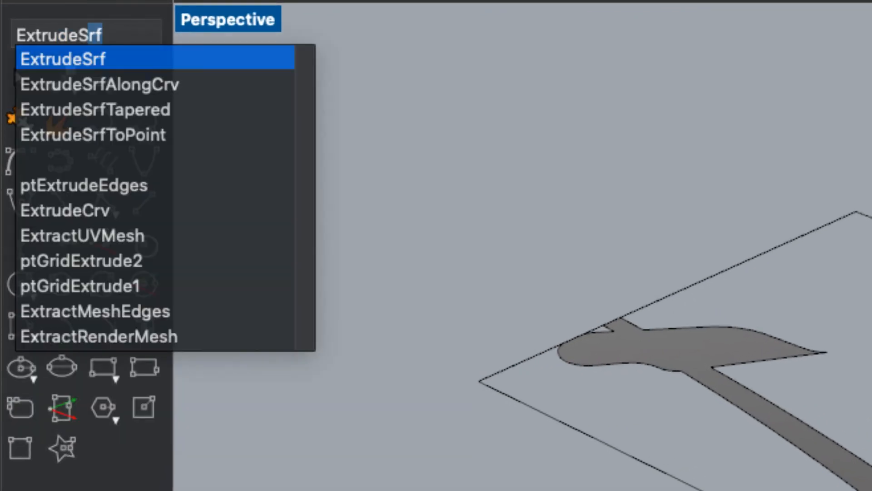
{"action": "key", "text": "Return"}
{"action": "key", "text": "Return"}
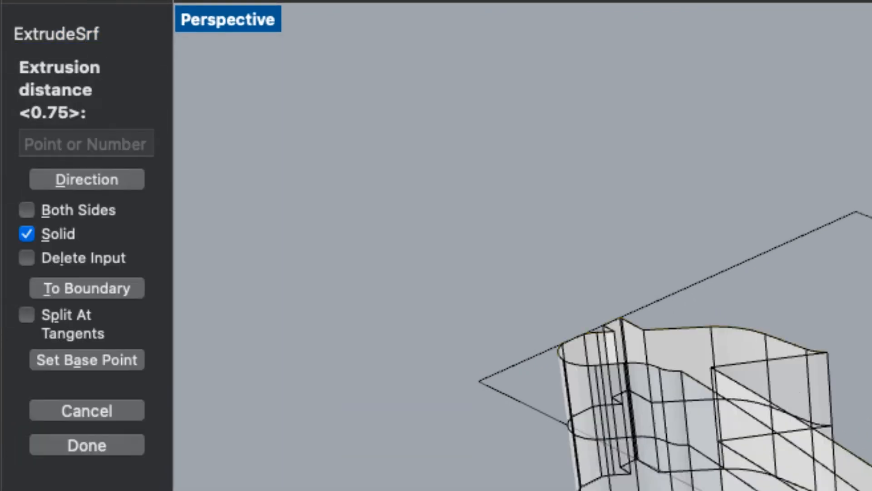
{"action": "key", "text": "Return"}
Extrude the boundary rectangle around the figure 0.5 inch as a solid base with ExtrudeCrv
{"action": "key", "text": "Return"}
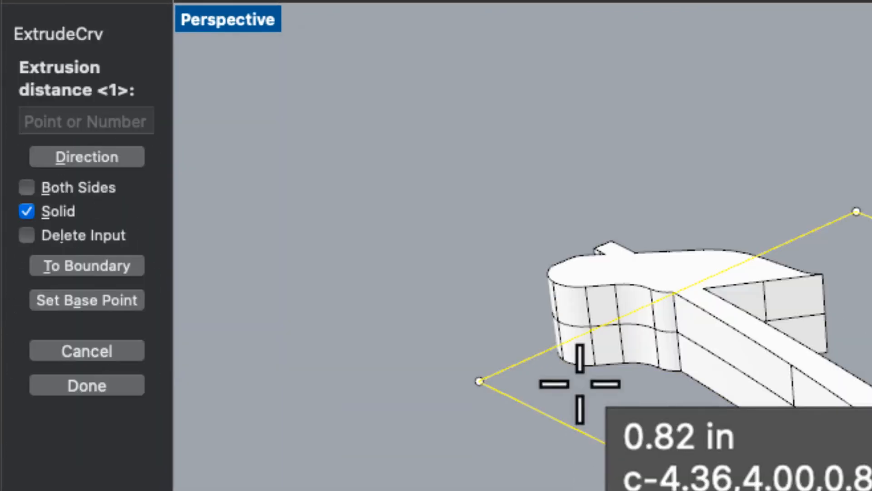
{"action": "left_click", "coordinate": [64, 122]}
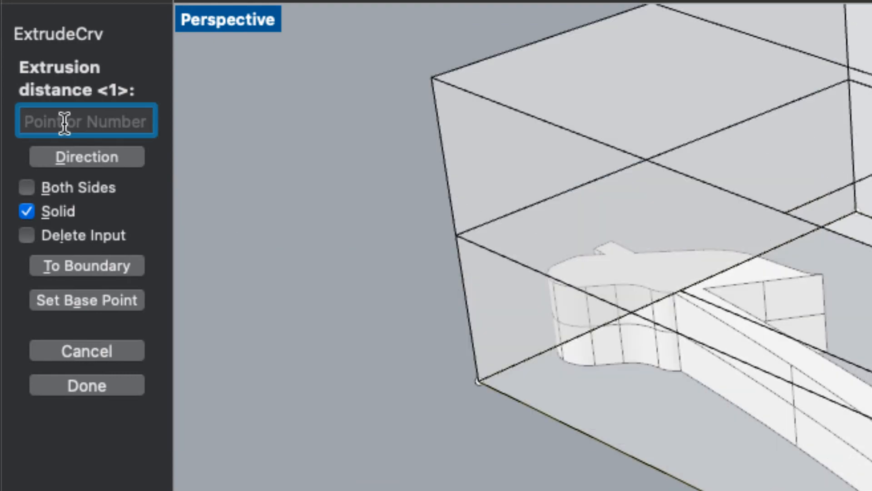
{"action": "type", "text": ".5"}
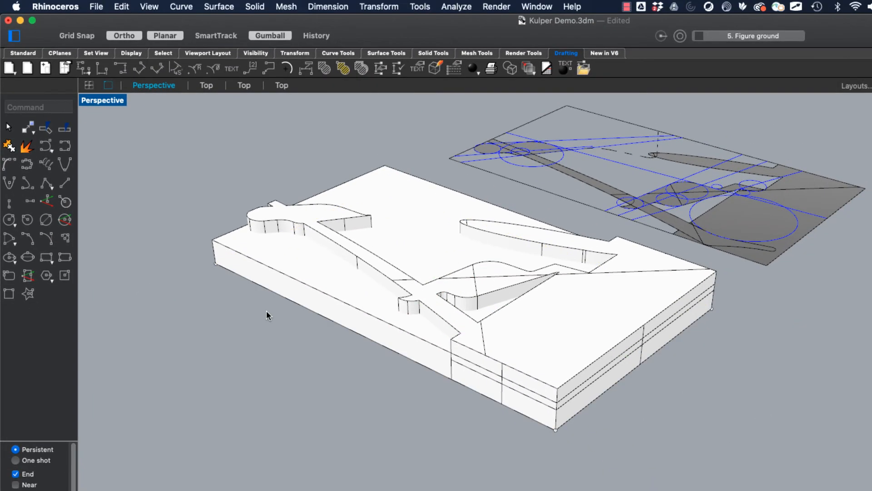
Place a copy of the base and figure solids beside the original, offset along the negative X direction
{"action": "right_click_drag", "start_coordinate": [492, 401], "coordinate": [473, 486]}
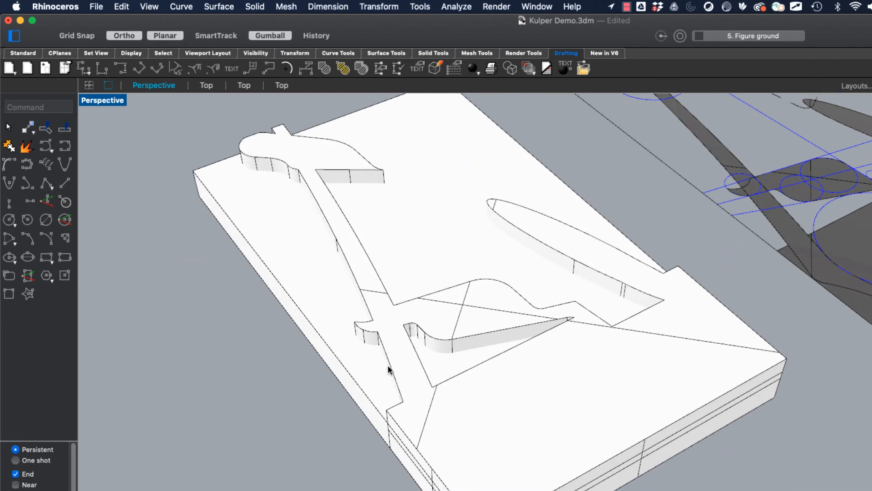
{"action": "scroll", "coordinate": [427, 372], "scroll_direction": "down", "scroll_amount": 5}
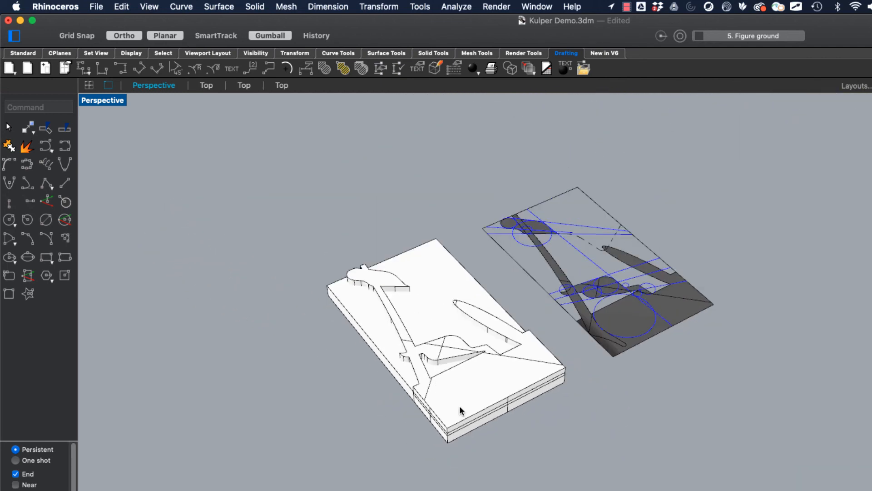
{"action": "left_click", "coordinate": [459, 407]}
{"action": "left_click", "coordinate": [372, 336], "text": "shift"}
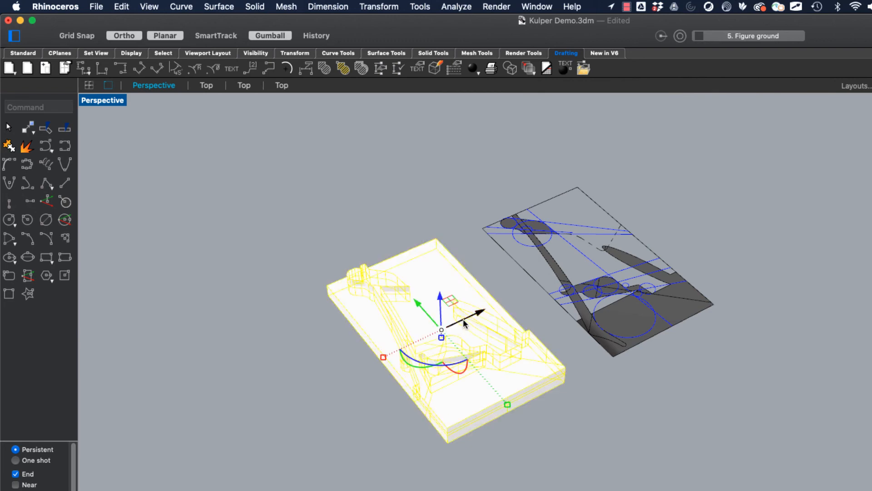
{"action": "left_click_drag", "start_coordinate": [479, 308], "coordinate": [317, 373]}
{"action": "key", "text": "alt"}
Select the raised figure solids on the original base
{"action": "scroll", "coordinate": [421, 359], "scroll_direction": "up", "scroll_amount": 5}
{"action": "left_click", "coordinate": [421, 359]}
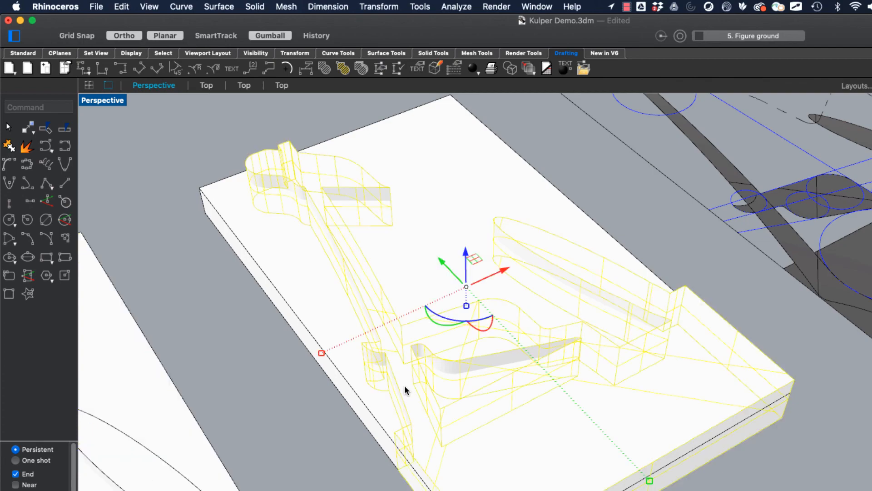